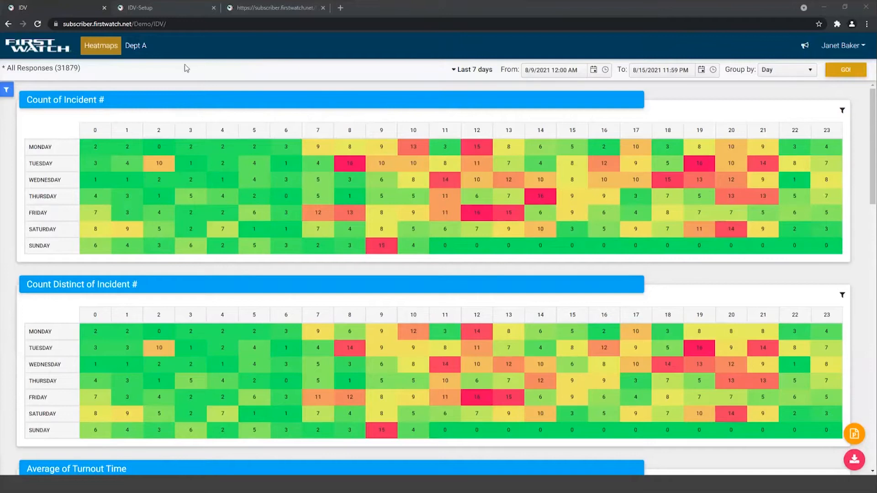
Switch to IDV-Setup and review the heatmap widgets on its Heatmaps dashboard, from incident counts to 90th percentile response time.
{"action": "left_click", "coordinate": [157, 6]}
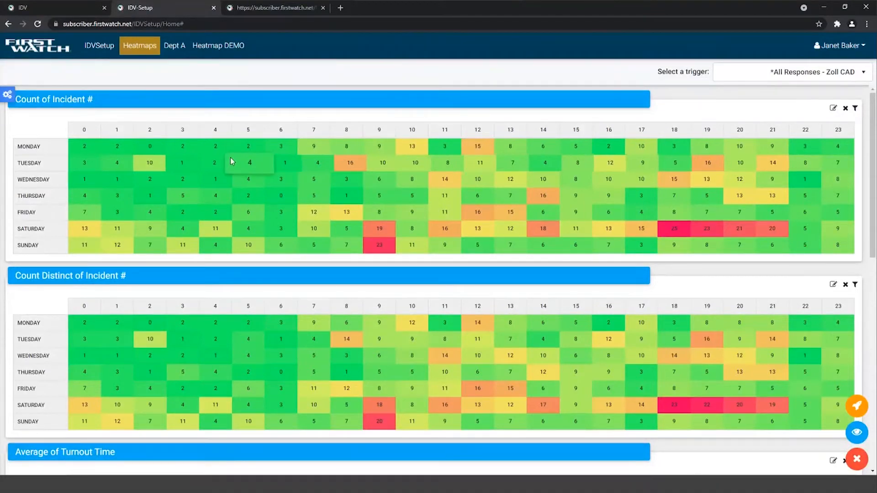
{"action": "scroll", "coordinate": [224, 178], "scroll_direction": "down", "scroll_amount": 4}
{"action": "scroll", "coordinate": [83, 188], "scroll_direction": "down", "scroll_amount": 2}
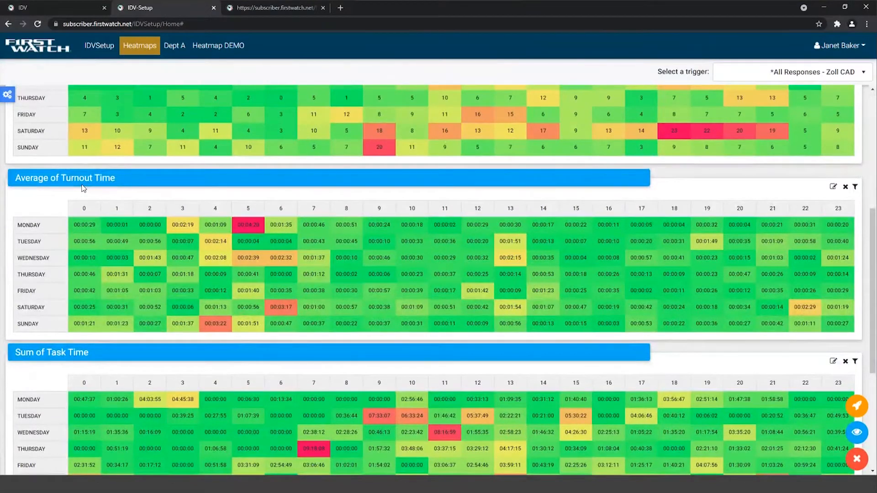
{"action": "scroll", "coordinate": [84, 189], "scroll_direction": "down", "scroll_amount": 3}
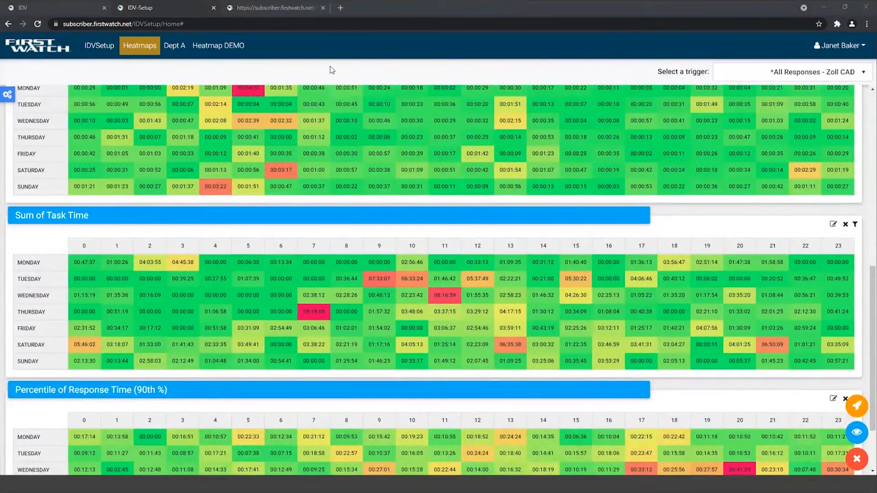
On the Heatmap DEMO dashboard, add and save a heatmap widget for Incident # using the Count Distinct operator.
{"action": "left_click", "coordinate": [227, 49]}
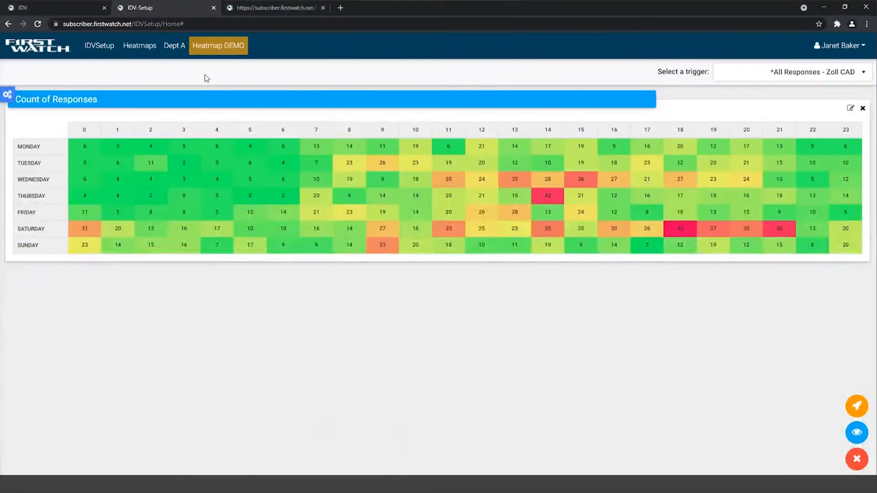
{"action": "left_click", "coordinate": [7, 95]}
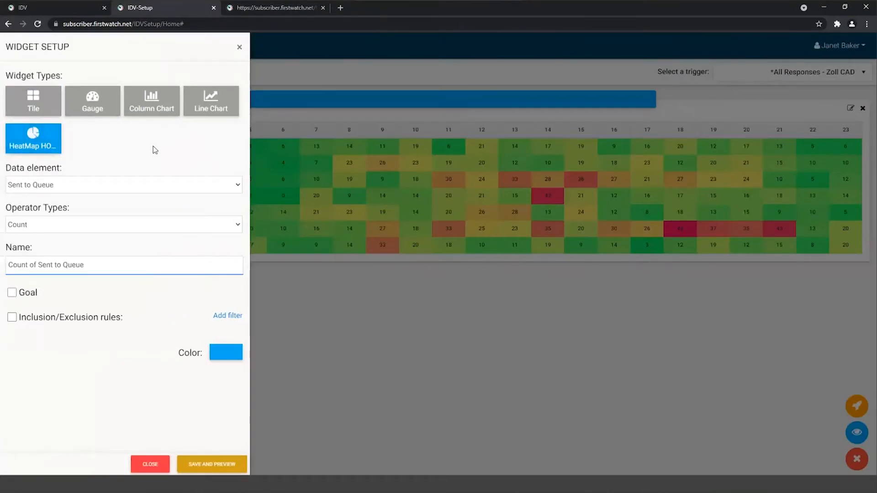
{"action": "left_click", "coordinate": [104, 187]}
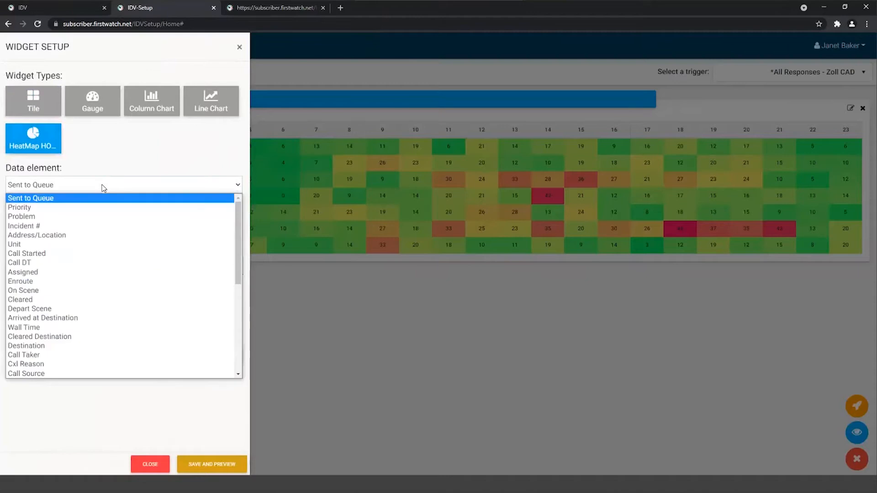
{"action": "left_click", "coordinate": [77, 229]}
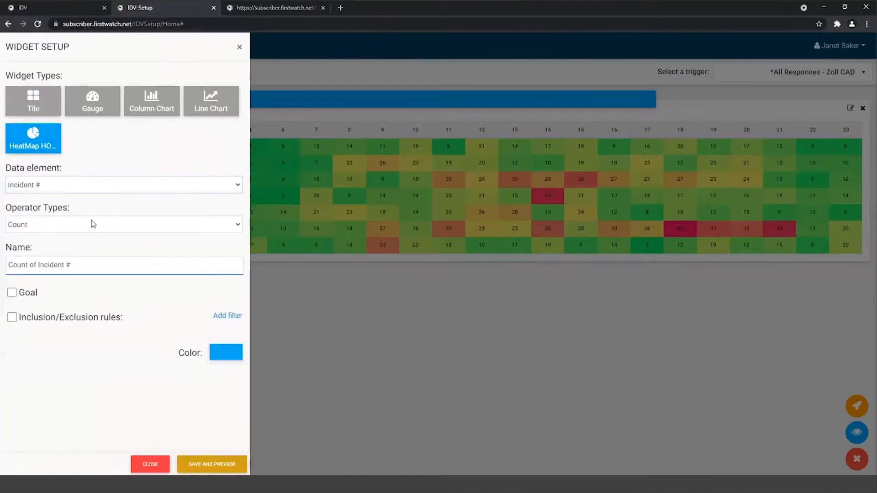
{"action": "left_click", "coordinate": [92, 223]}
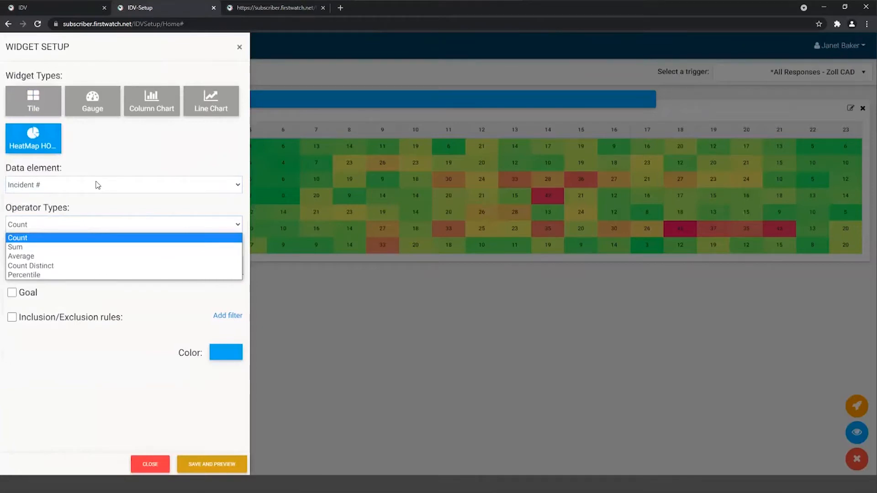
{"action": "left_click", "coordinate": [48, 265]}
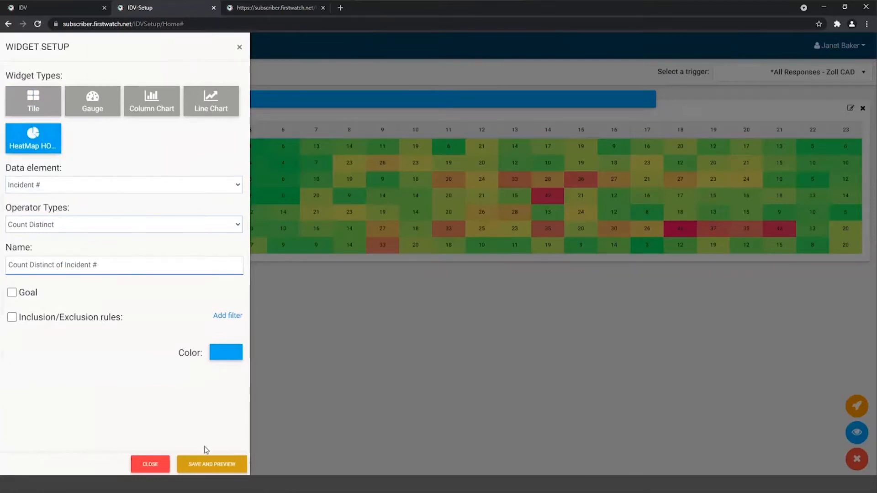
{"action": "left_click", "coordinate": [212, 467]}
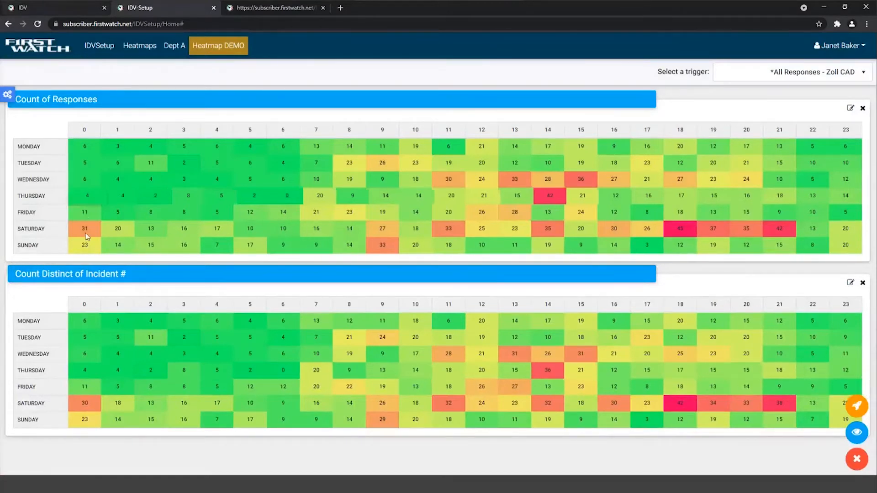
{"action": "mouse_move", "coordinate": [85, 231]}
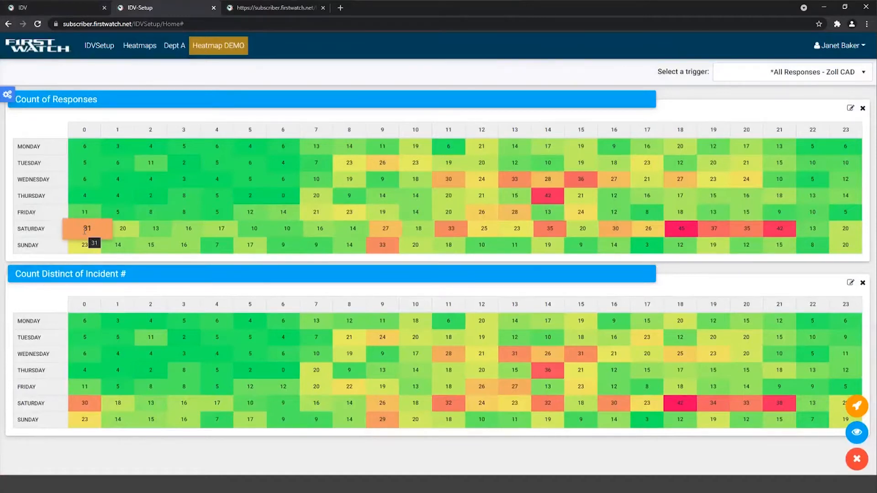
In IDV, export the Sunday hour 9 cell of the Count of Incident # heatmap to the grid and review its Events list.
{"action": "left_click", "coordinate": [53, 9]}
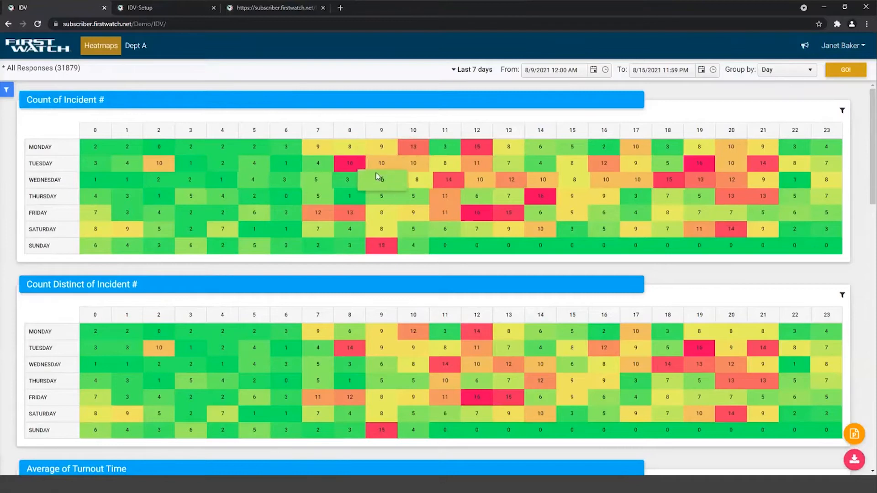
{"action": "mouse_move", "coordinate": [377, 182]}
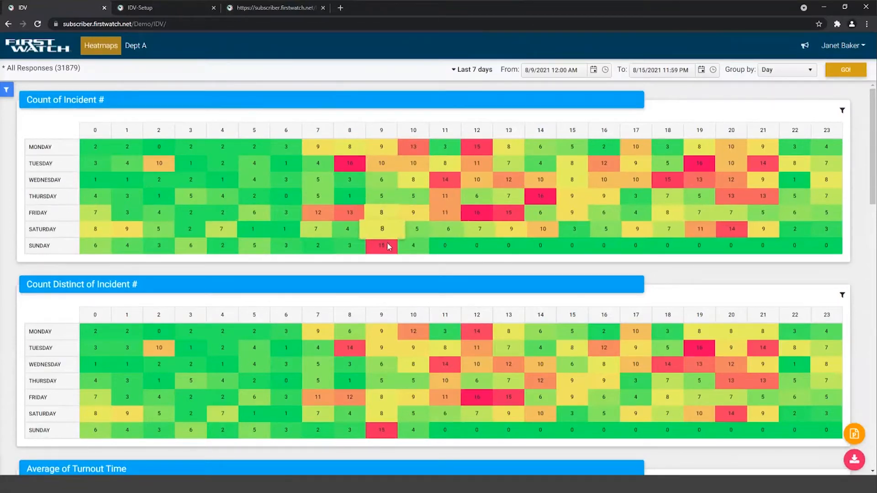
{"action": "mouse_move", "coordinate": [386, 234]}
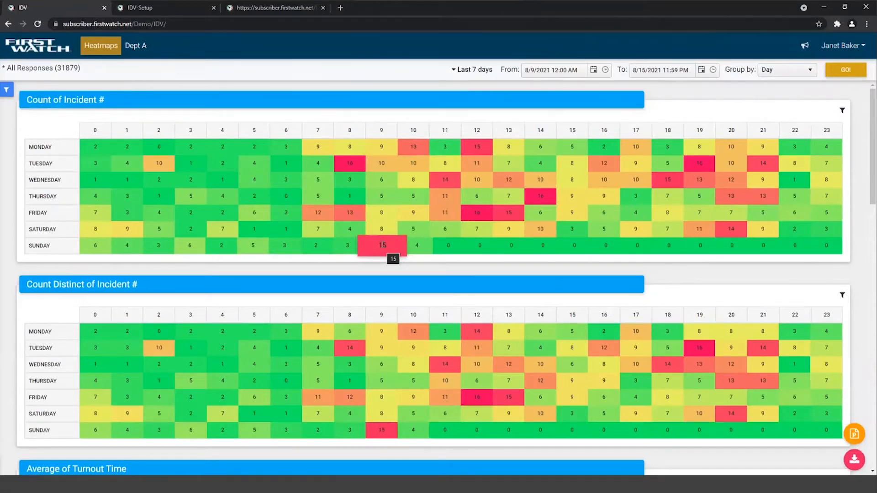
{"action": "right_click", "coordinate": [382, 245]}
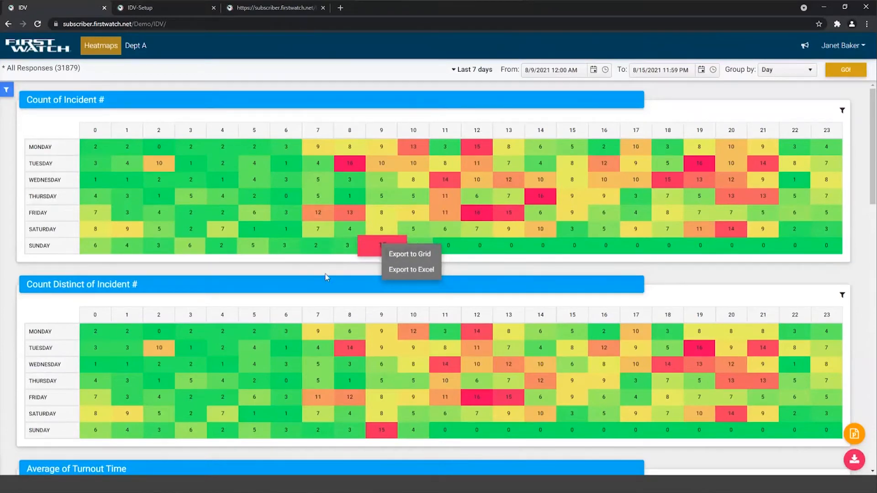
{"action": "scroll", "coordinate": [327, 277], "scroll_direction": "down", "scroll_amount": 4}
{"action": "scroll", "coordinate": [389, 303], "scroll_direction": "down", "scroll_amount": 15}
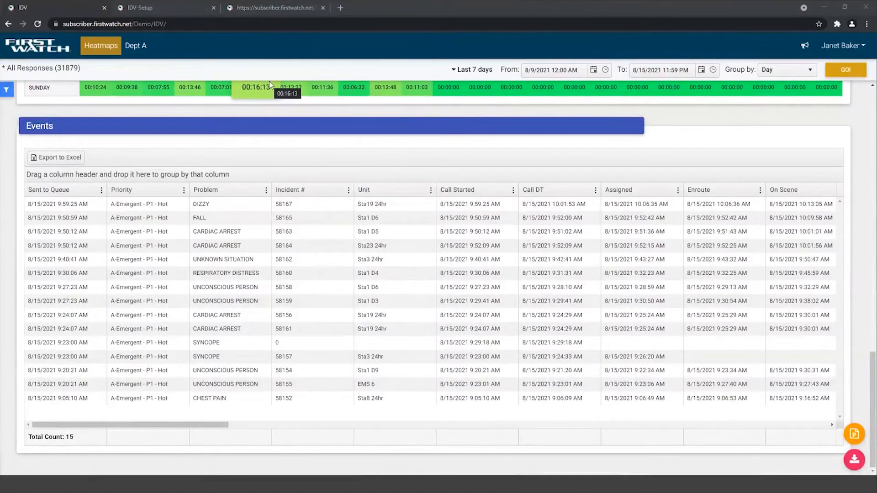
{"action": "scroll", "coordinate": [205, 148], "scroll_direction": "up", "scroll_amount": 5}
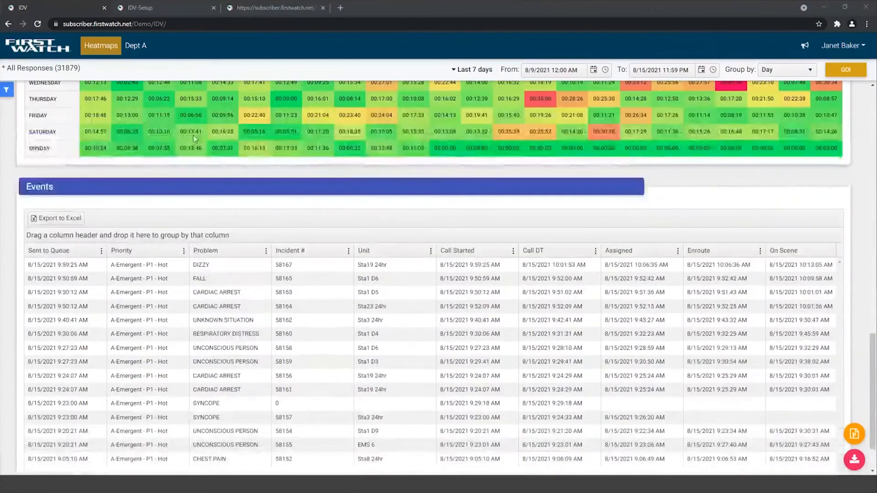
In IDV-Setup, edit the Total Incidents tile on Dept A, enable inclusion/exclusion rules, and examine the available rule fields and comparison operators.
{"action": "left_click", "coordinate": [155, 6]}
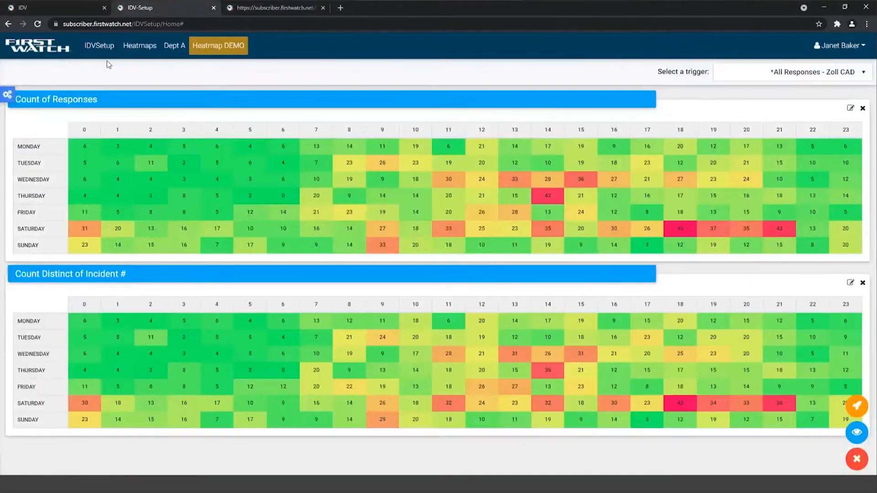
{"action": "left_click", "coordinate": [181, 49]}
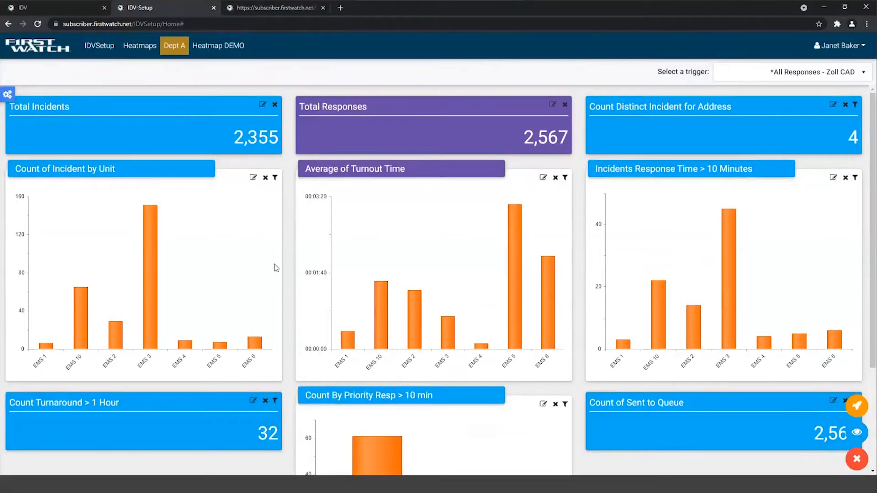
{"action": "left_click", "coordinate": [262, 104]}
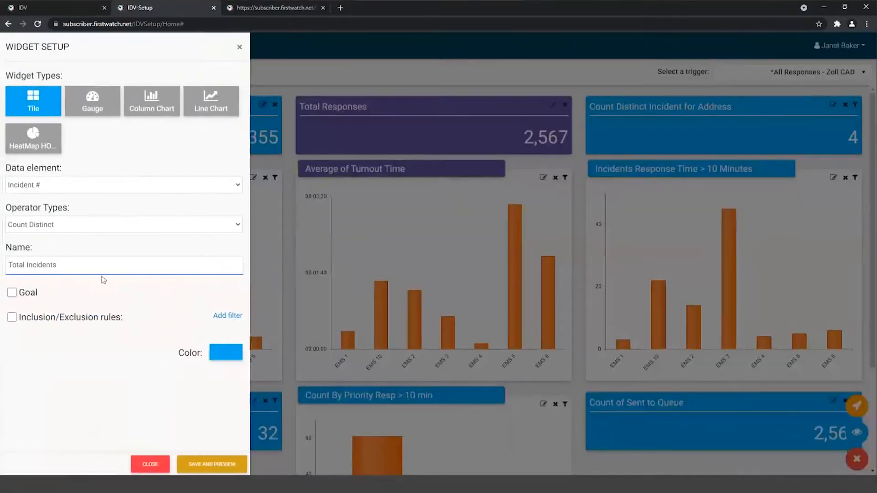
{"action": "left_click", "coordinate": [213, 111]}
{"action": "left_click", "coordinate": [11, 317]}
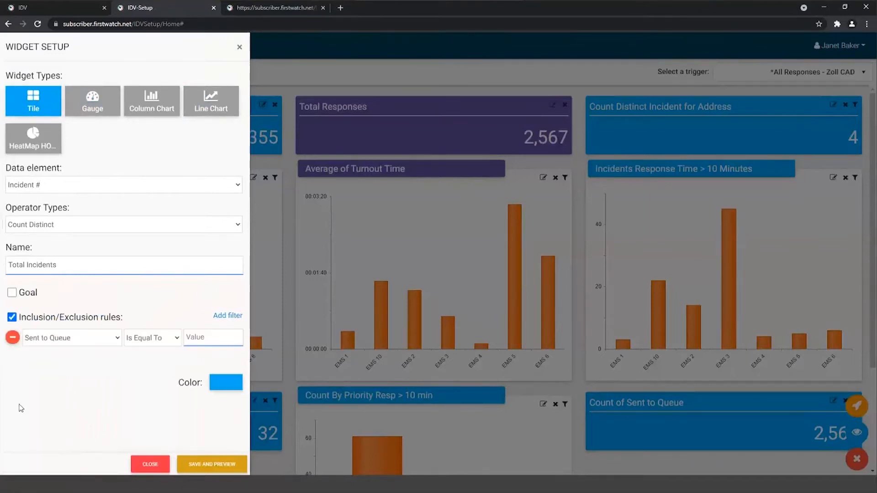
{"action": "left_click", "coordinate": [54, 340]}
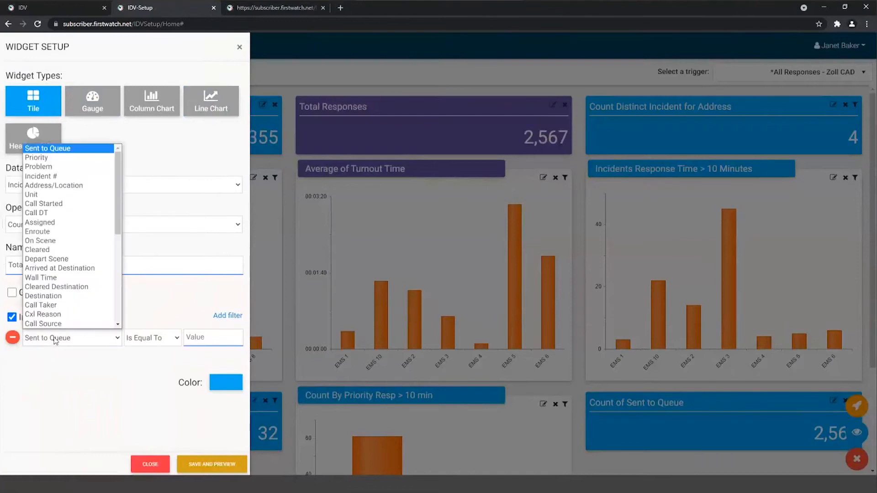
{"action": "left_click", "coordinate": [152, 339]}
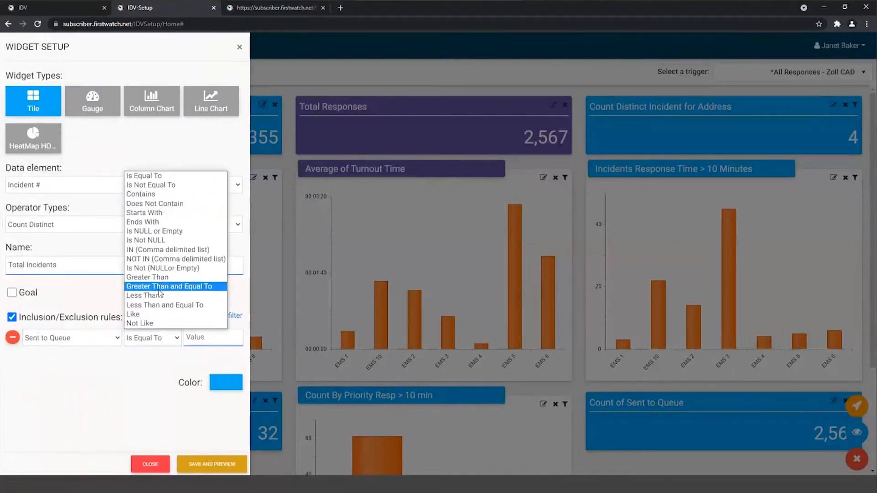
{"action": "left_click", "coordinate": [153, 339]}
{"action": "left_click", "coordinate": [152, 338]}
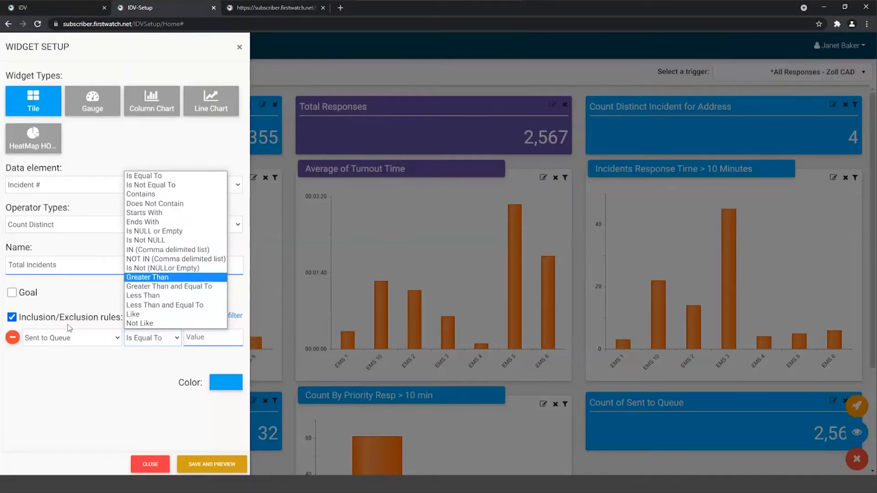
Set the Total Incidents rule to Destination Is Not (NULL or Empty), then close the widget setup without saving.
{"action": "left_click", "coordinate": [62, 339]}
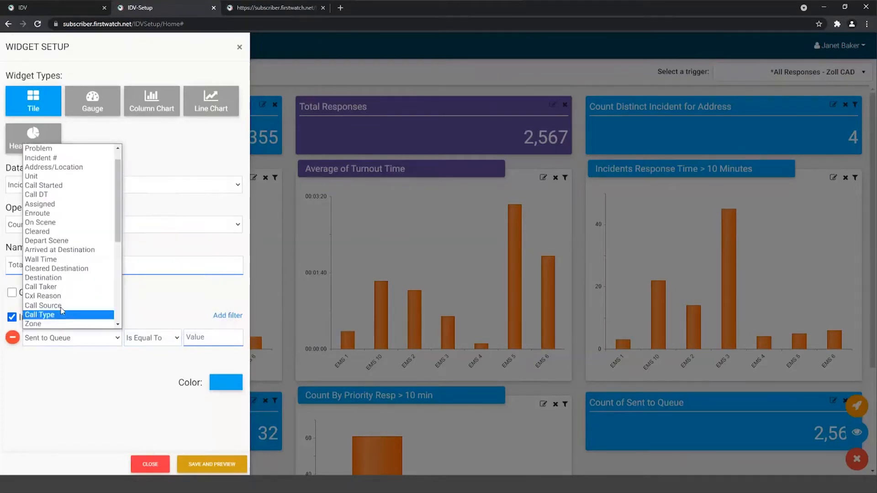
{"action": "left_click", "coordinate": [59, 277]}
{"action": "left_click", "coordinate": [147, 339]}
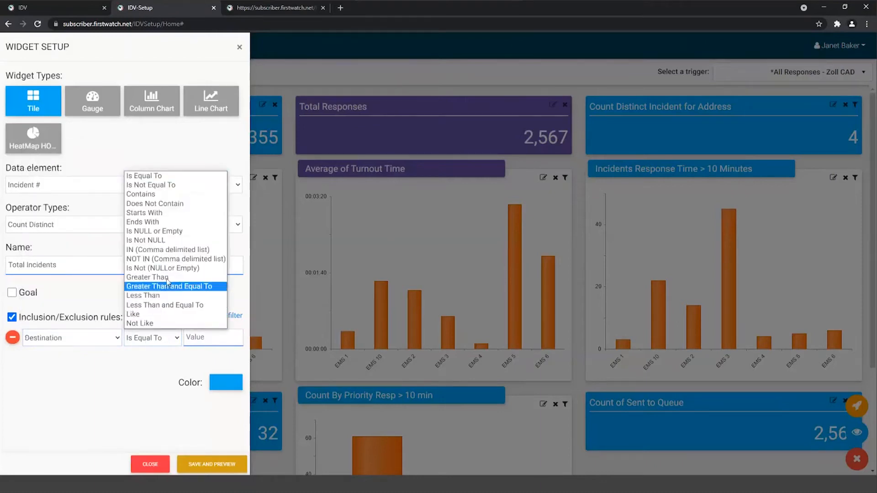
{"action": "left_click", "coordinate": [158, 268]}
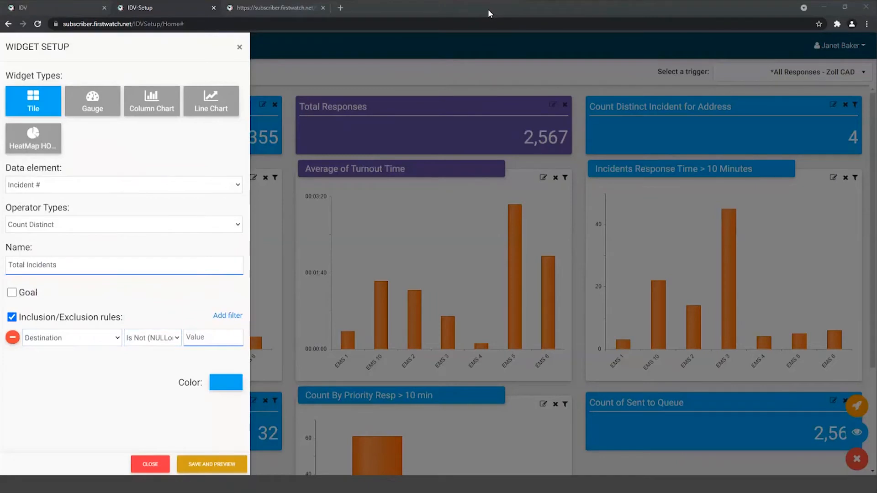
{"action": "left_click", "coordinate": [152, 339]}
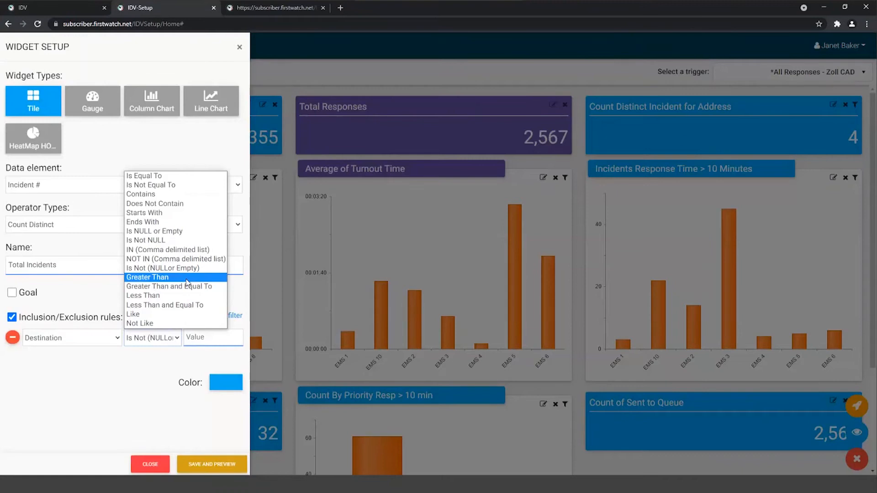
{"action": "left_click", "coordinate": [166, 465]}
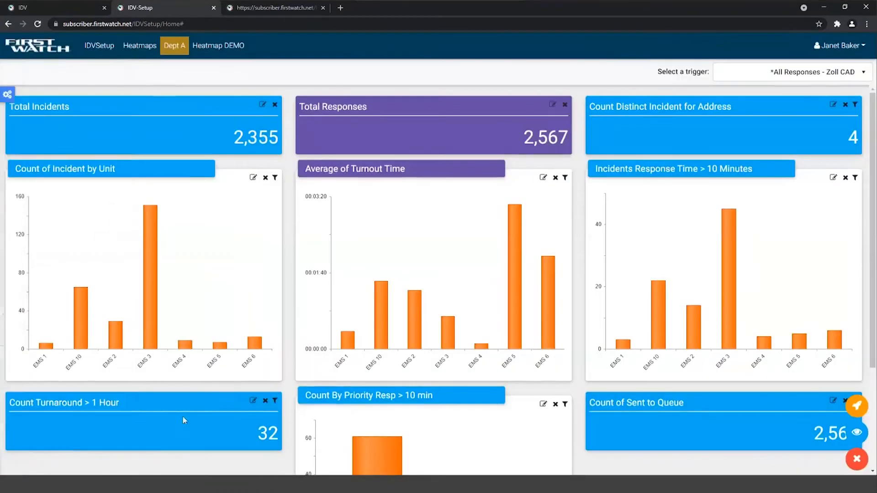
Set the Turnaround Time rule of the Count Turnaround > 1 Hour tile to Greater Than and Equal To, and save the widget.
{"action": "left_click", "coordinate": [254, 402]}
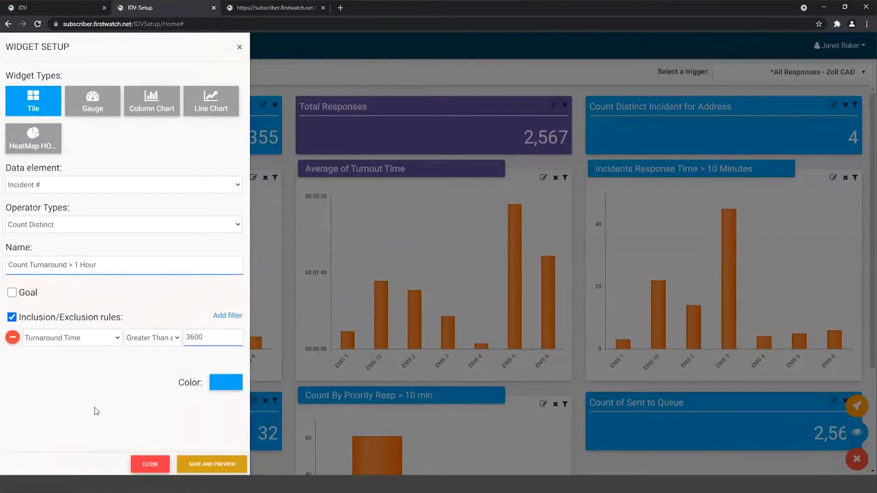
{"action": "left_click", "coordinate": [151, 339]}
{"action": "left_click", "coordinate": [151, 287]}
{"action": "left_click", "coordinate": [211, 465]}
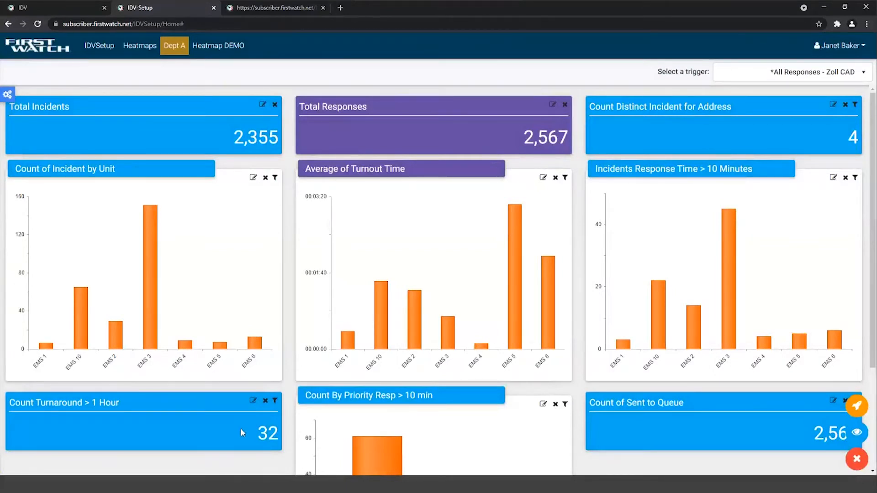
In IDV, view the export options of the Count Turnaround > 1 Hour tile on Dept A, then return to IDV-Setup.
{"action": "left_click", "coordinate": [40, 9]}
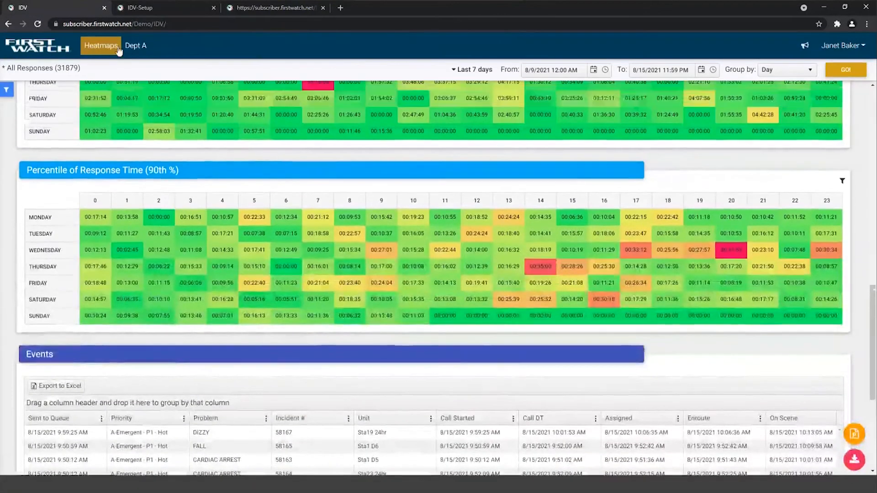
{"action": "left_click", "coordinate": [136, 45]}
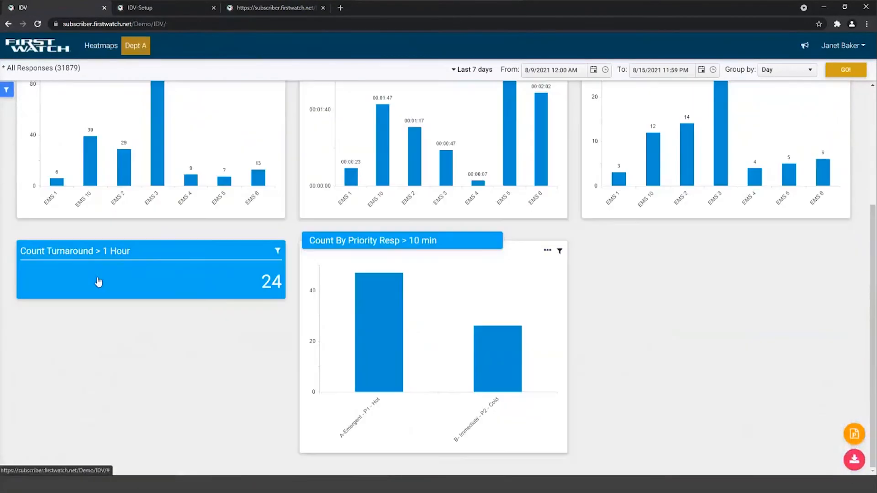
{"action": "right_click", "coordinate": [152, 276]}
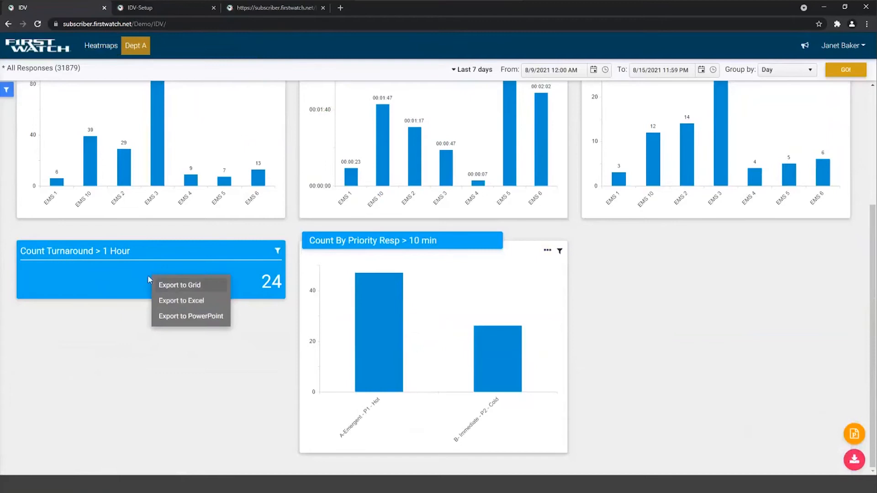
{"action": "left_click", "coordinate": [167, 8]}
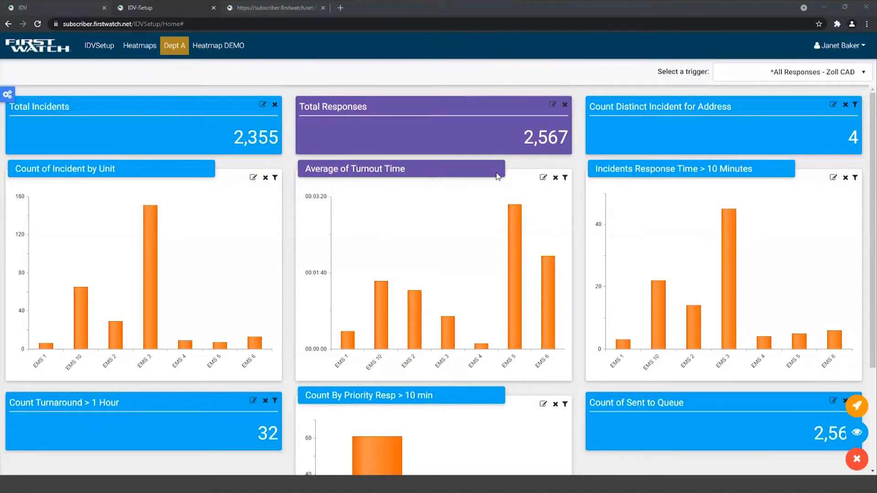
Set the Unit rule of the Average of Turnout Time chart to Like, and save the widget.
{"action": "left_click", "coordinate": [544, 178]}
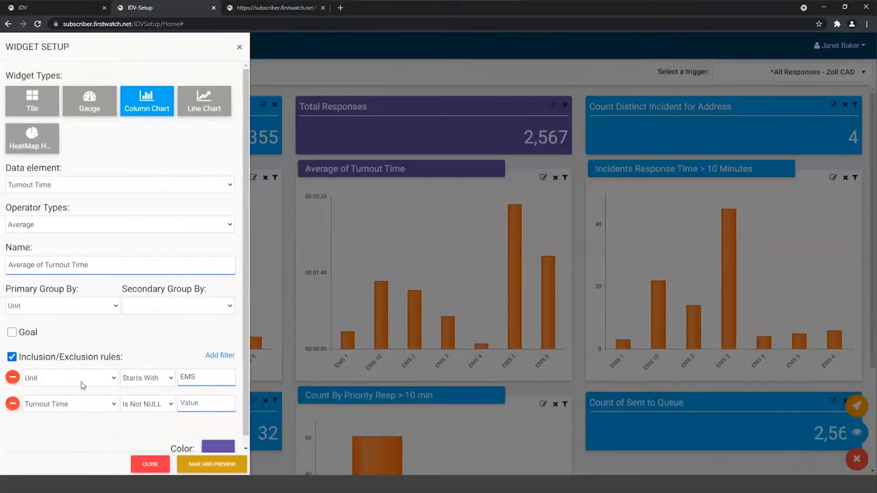
{"action": "left_click", "coordinate": [141, 379]}
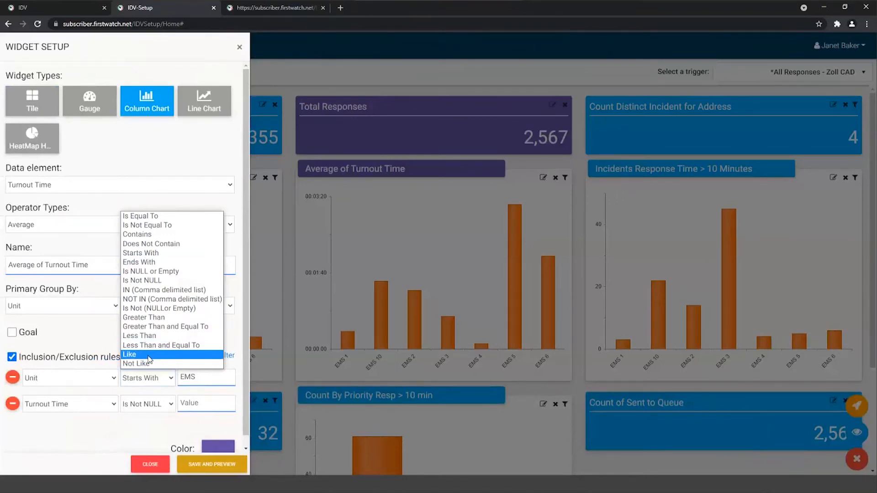
{"action": "left_click", "coordinate": [148, 356]}
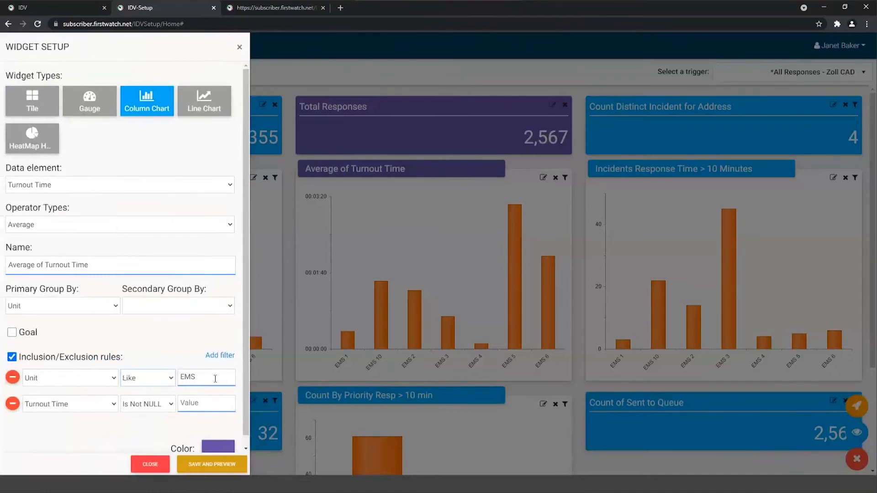
{"action": "left_click", "coordinate": [225, 467]}
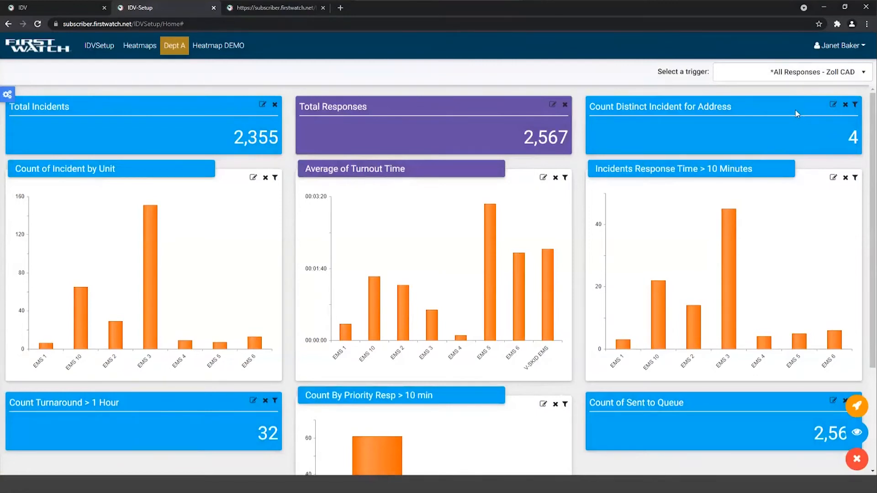
Review the setup of the Count Distinct Incident for Address tile, view its export options in IDV, and return to IDV-Setup.
{"action": "left_click", "coordinate": [837, 106]}
{"action": "left_click", "coordinate": [69, 8]}
{"action": "scroll", "coordinate": [713, 229], "scroll_direction": "up", "scroll_amount": 4}
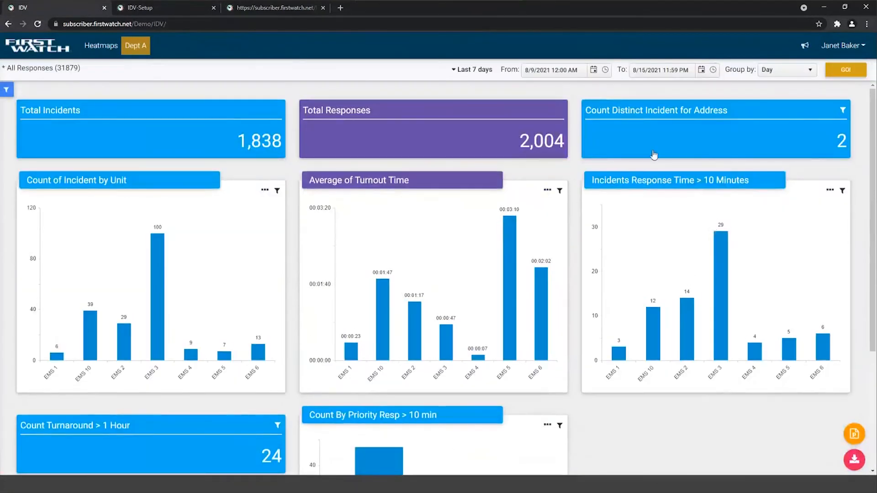
{"action": "right_click", "coordinate": [666, 130]}
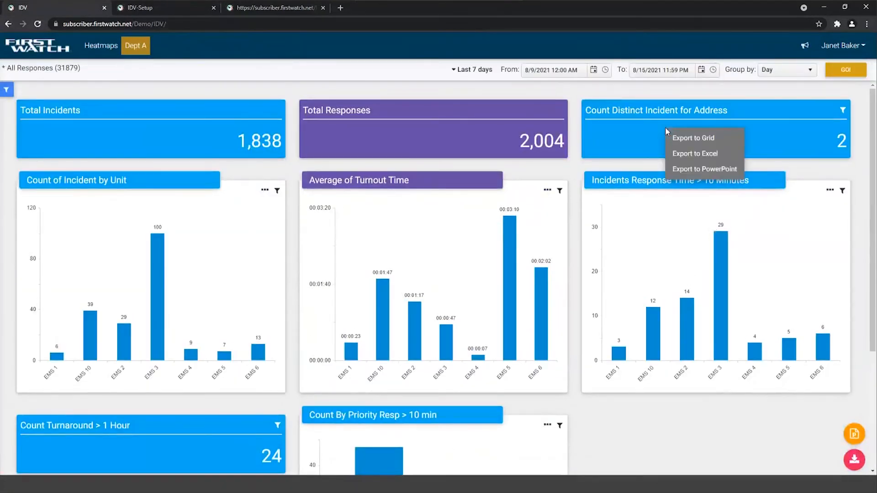
{"action": "left_click", "coordinate": [139, 6]}
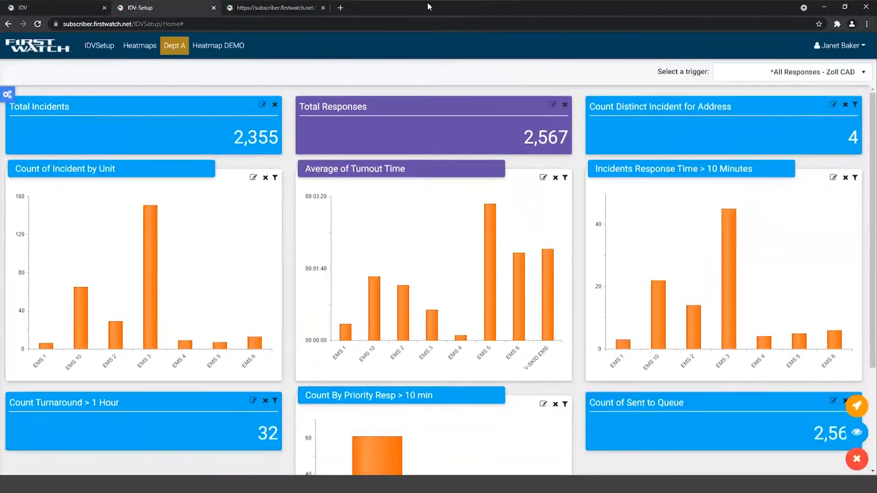
{"action": "left_click", "coordinate": [489, 8]}
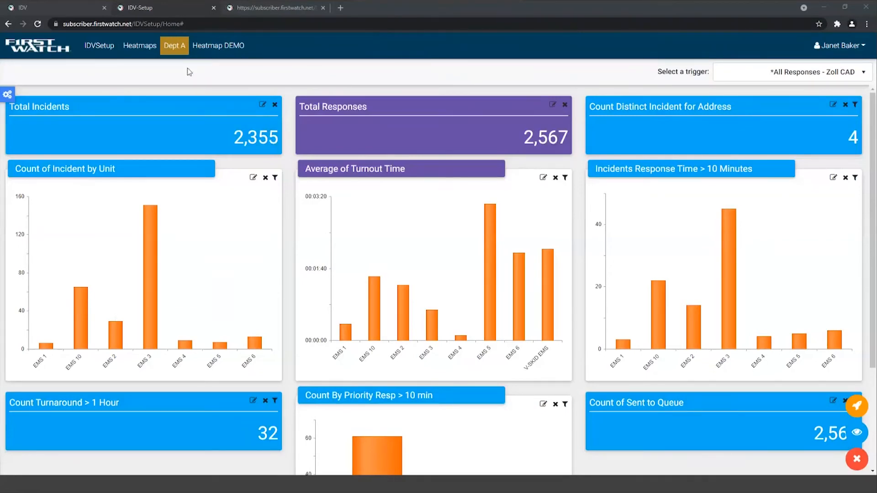
Copy the Dept A dashboard under the name Dept B, then open the setup of its Total Incidents tile and save it.
{"action": "mouse_move", "coordinate": [719, 242]}
{"action": "right_click", "coordinate": [172, 45]}
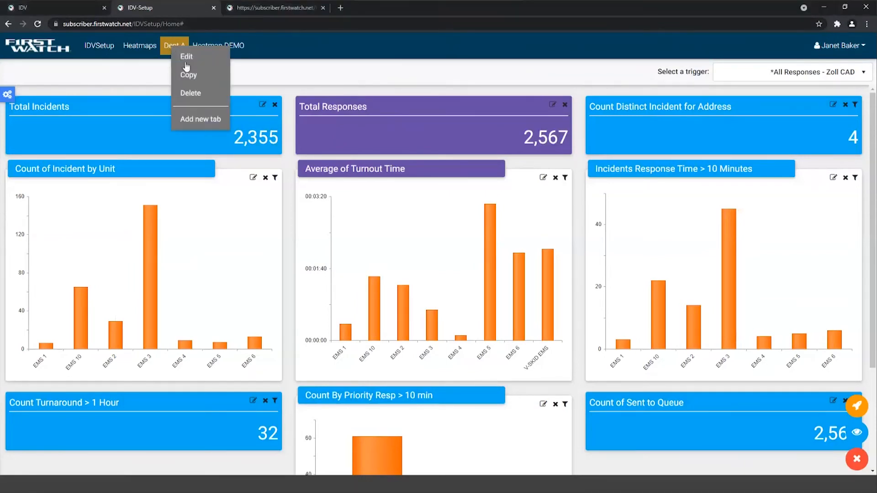
{"action": "left_click", "coordinate": [185, 76]}
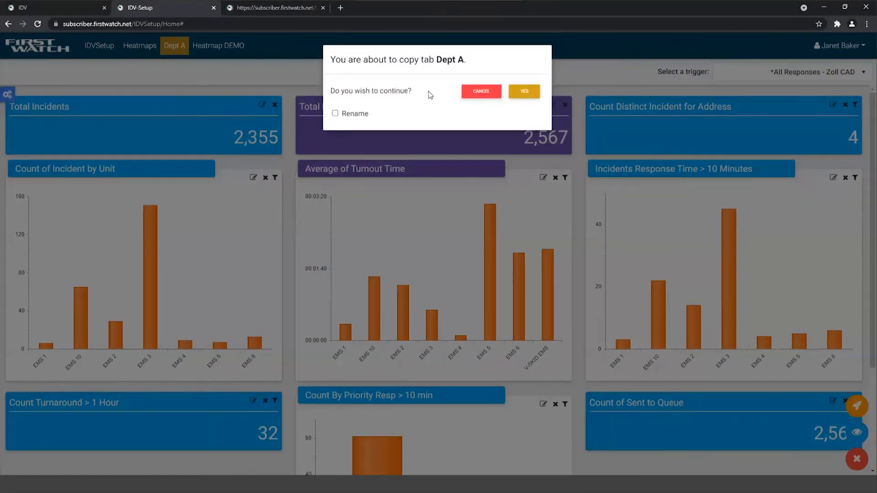
{"action": "left_click", "coordinate": [335, 113]}
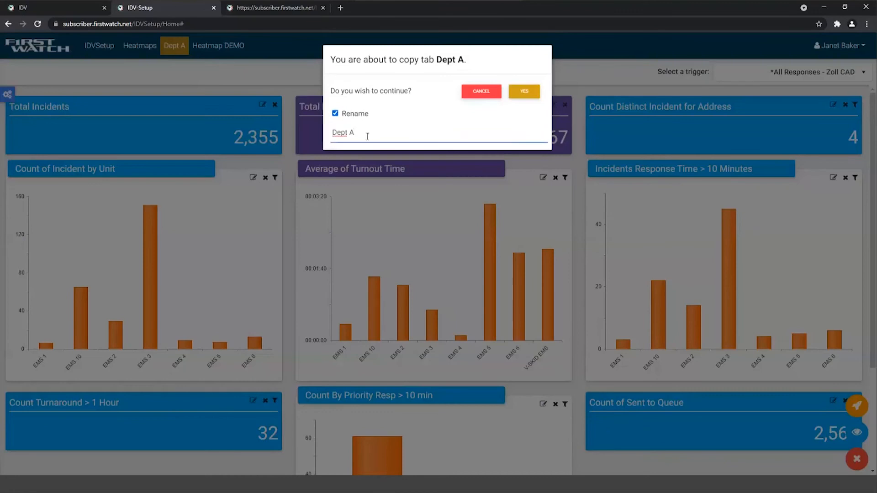
{"action": "key", "text": "BackSpace"}
{"action": "type", "text": "B"}
{"action": "left_click", "coordinate": [525, 94]}
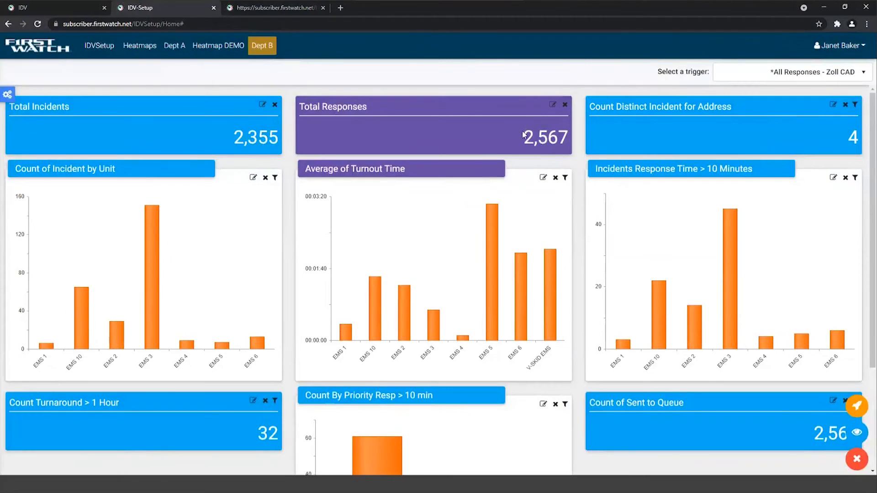
{"action": "left_click", "coordinate": [262, 105]}
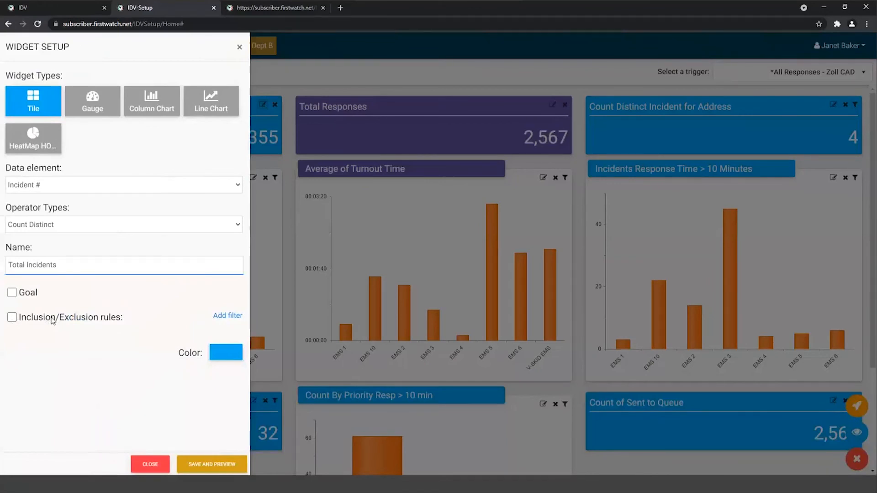
{"action": "left_click", "coordinate": [211, 464]}
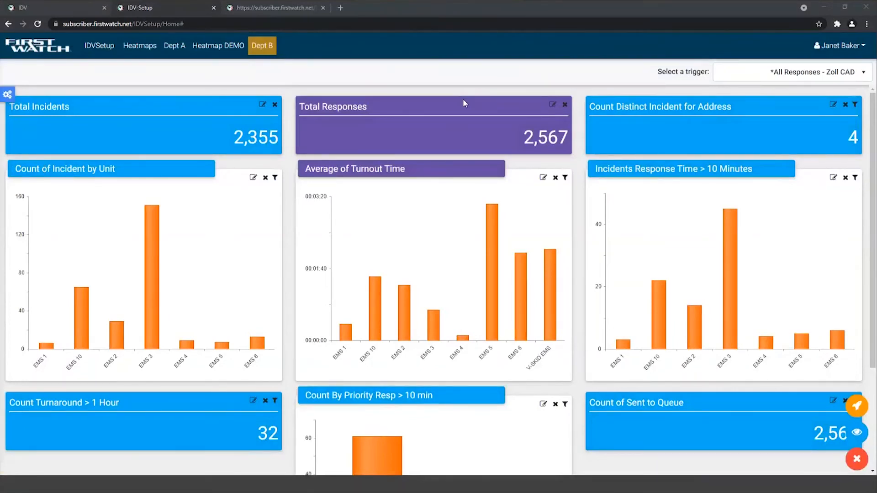
Switch to IDV and view the export and display options of the Average of Turnout Time chart on Dept A.
{"action": "left_click", "coordinate": [37, 4]}
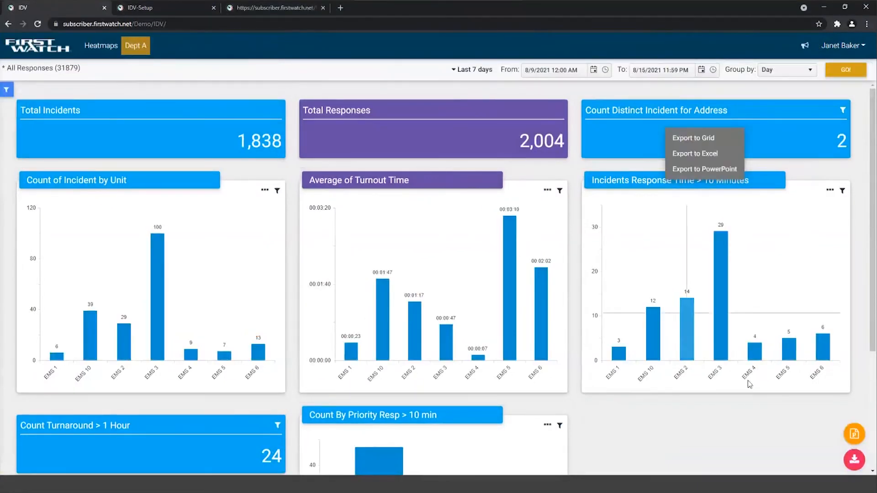
{"action": "left_click", "coordinate": [250, 175]}
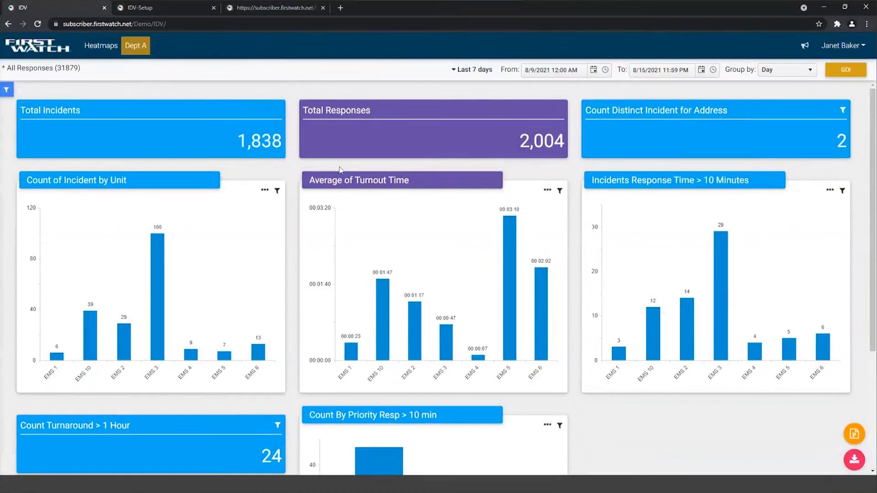
{"action": "left_click", "coordinate": [547, 190]}
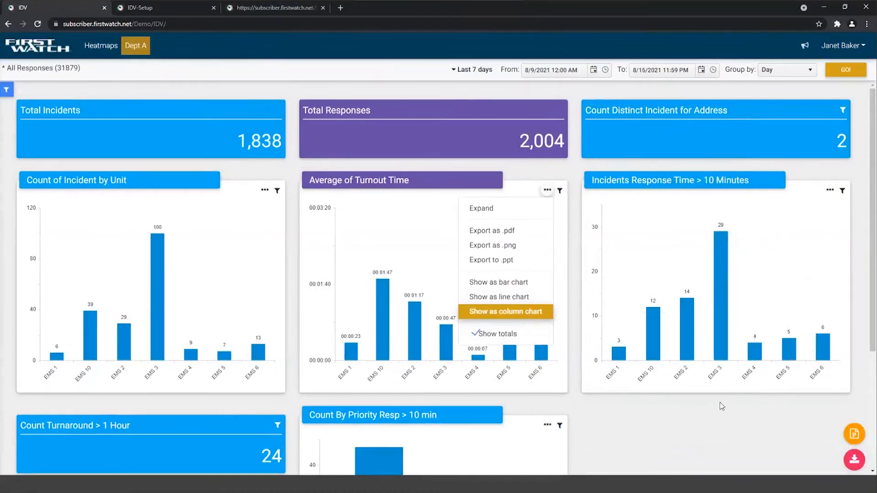
{"action": "left_click", "coordinate": [694, 386]}
Show totals on the Count By Priority Resp > 10 min chart and keep it as a column chart.
{"action": "scroll", "coordinate": [615, 333], "scroll_direction": "down", "scroll_amount": 4}
{"action": "left_click", "coordinate": [549, 251]}
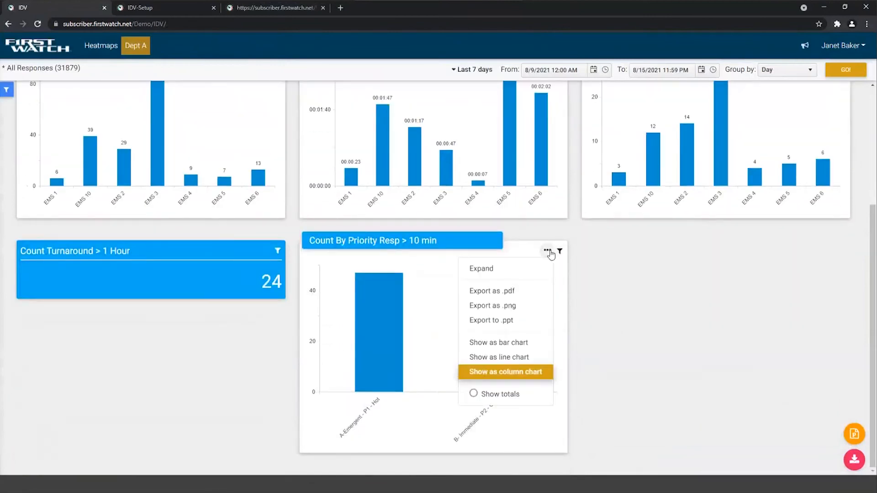
{"action": "left_click", "coordinate": [473, 394]}
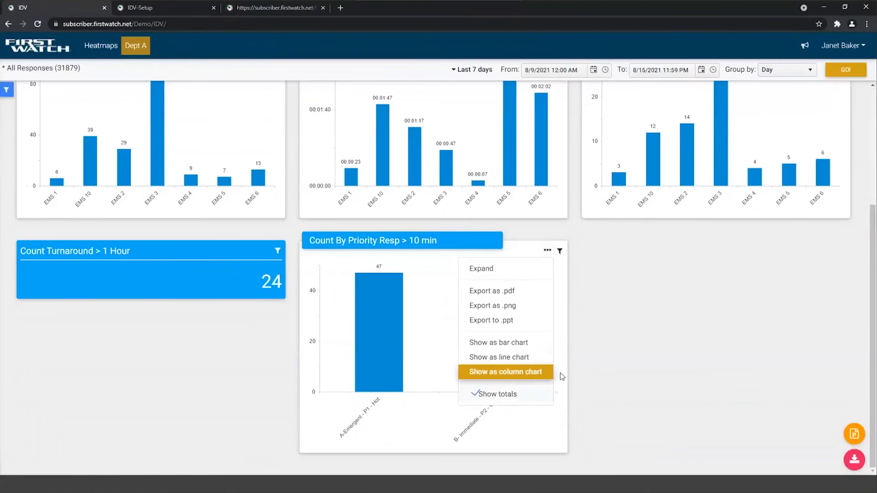
{"action": "left_click", "coordinate": [530, 373]}
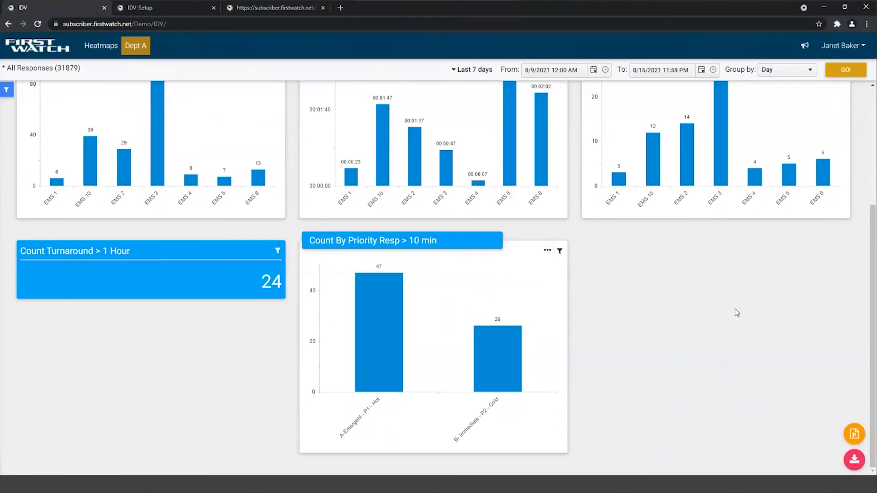
In IDV-Setup, review the grouping and rules of Dept A's Count By Priority Resp > 10 min chart, and save the widget.
{"action": "left_click", "coordinate": [156, 9]}
{"action": "scroll", "coordinate": [162, 400], "scroll_direction": "down", "scroll_amount": 3}
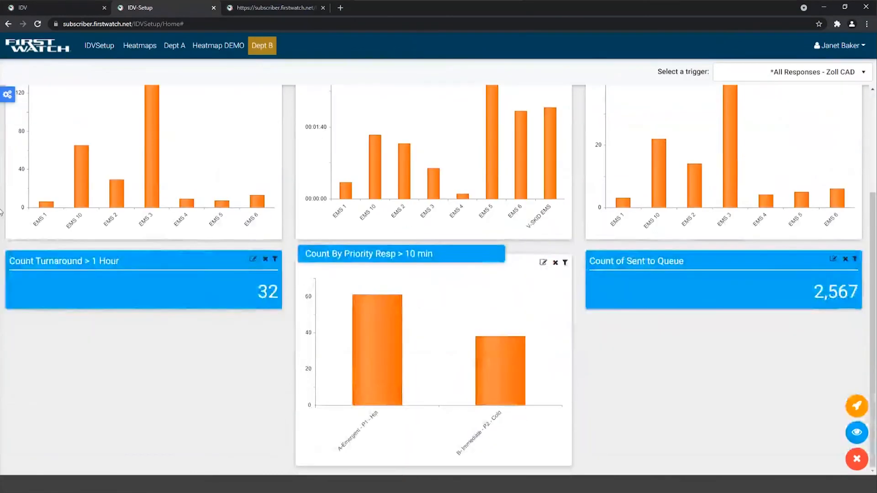
{"action": "left_click", "coordinate": [173, 46]}
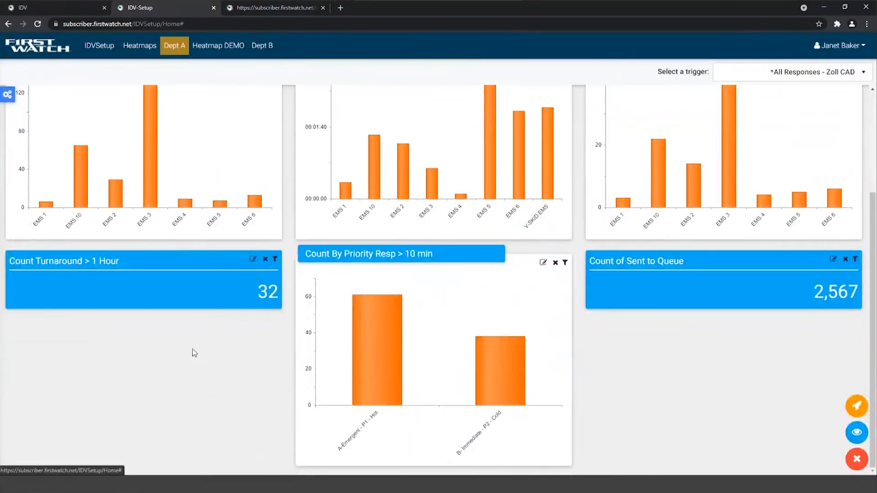
{"action": "left_click", "coordinate": [543, 263]}
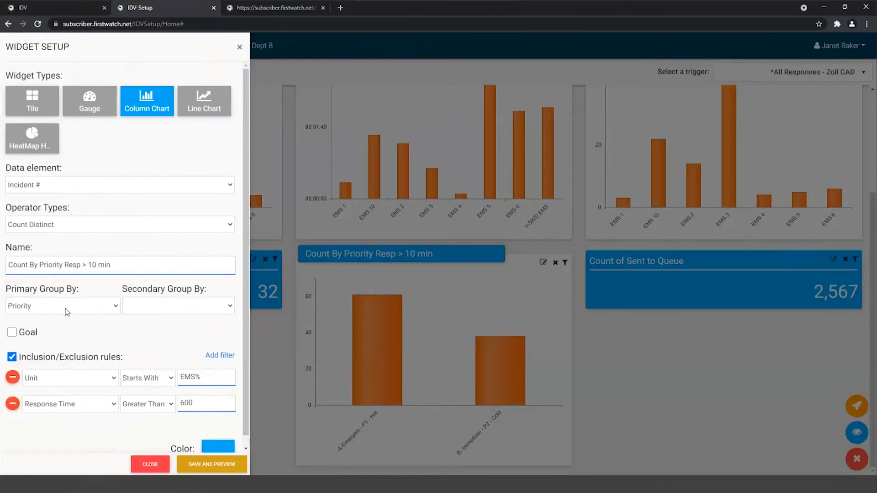
{"action": "left_click", "coordinate": [217, 463]}
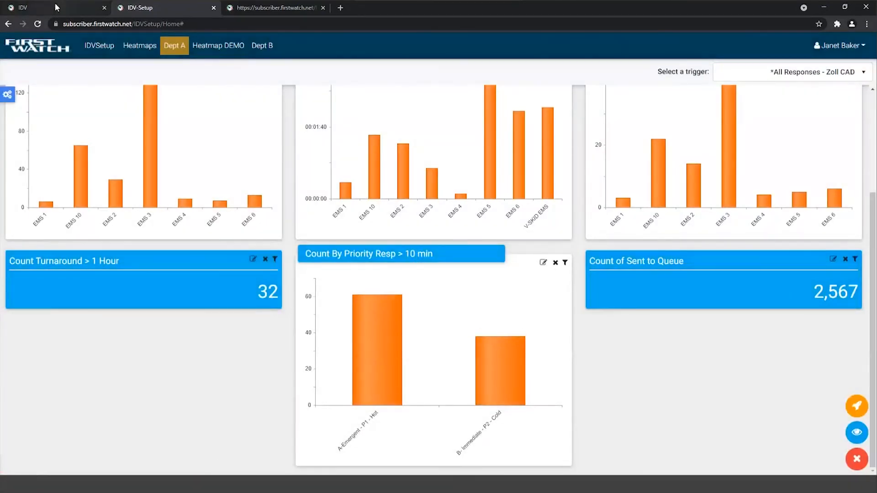
Compare the Dept A charts in IDV with their versions in IDV-Setup, ending in IDV.
{"action": "left_click", "coordinate": [57, 6]}
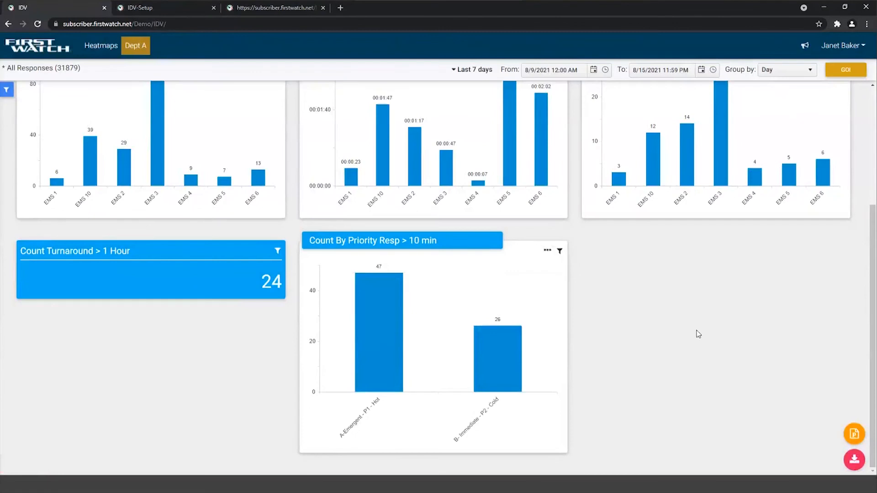
{"action": "scroll", "coordinate": [721, 396], "scroll_direction": "up", "scroll_amount": 2}
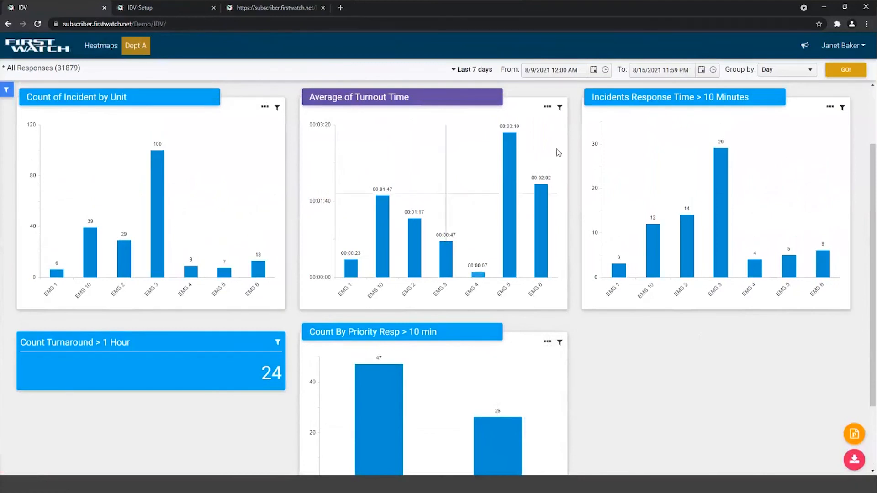
{"action": "mouse_move", "coordinate": [505, 128]}
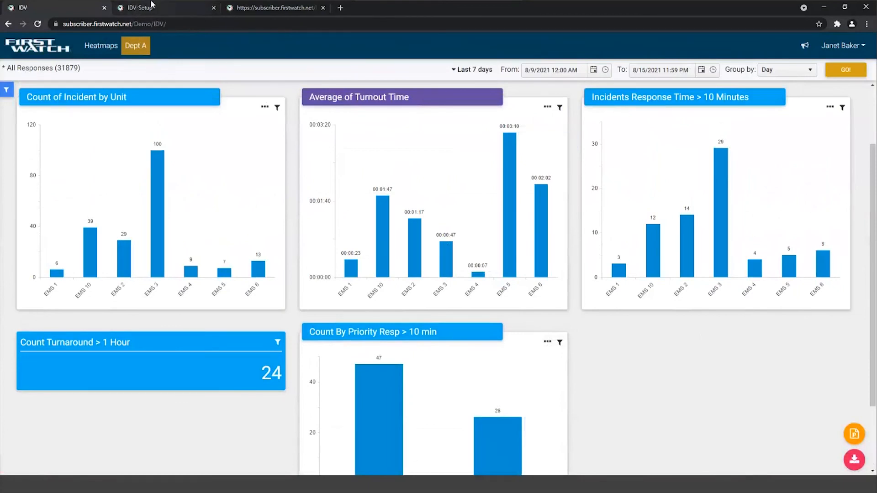
{"action": "left_click", "coordinate": [182, 8]}
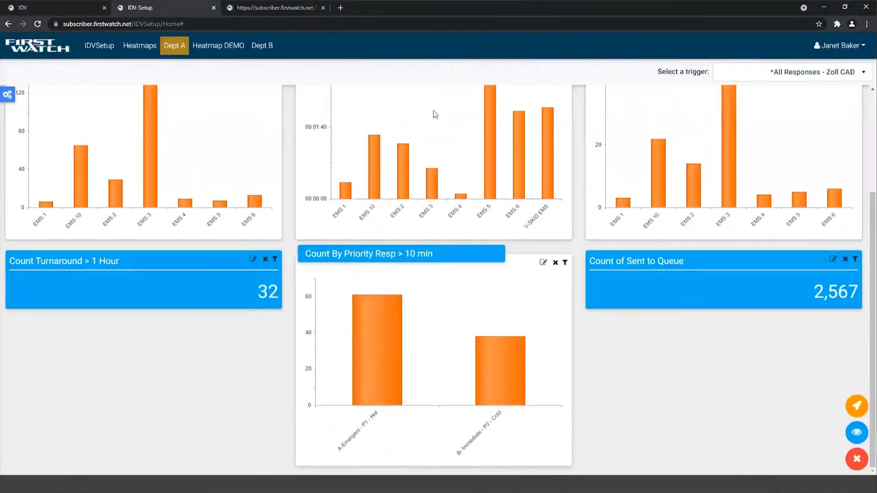
{"action": "left_click", "coordinate": [62, 6]}
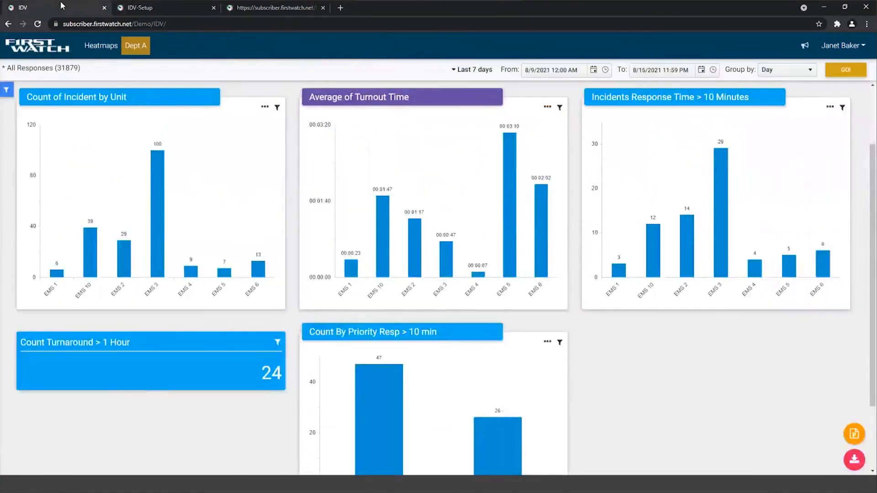